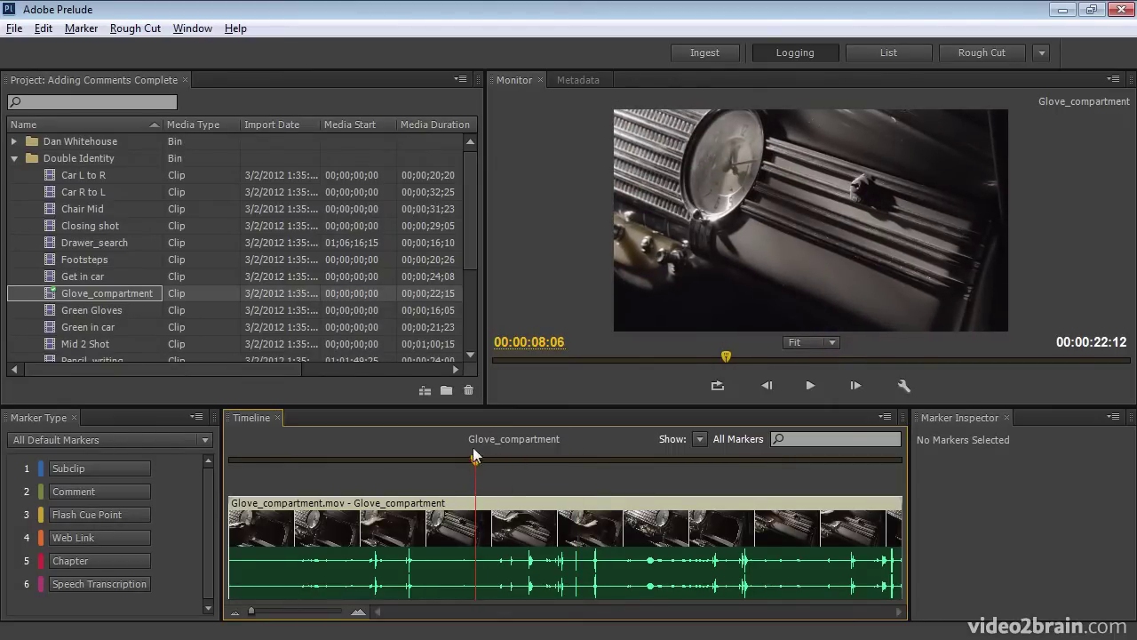
Add a comment marker at 00:00:08:04 in the Glove_compartment clip with the description "Use this part of the take"
{"action": "left_click_drag", "start_coordinate": [724, 359], "coordinate": [723, 358]}
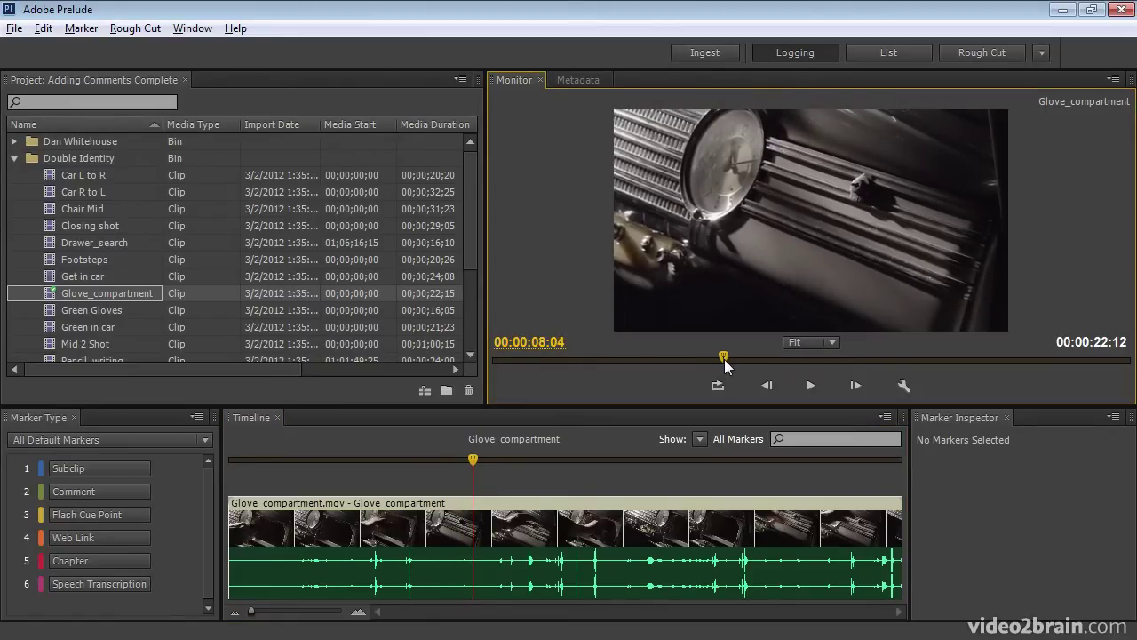
{"action": "left_click", "coordinate": [100, 492]}
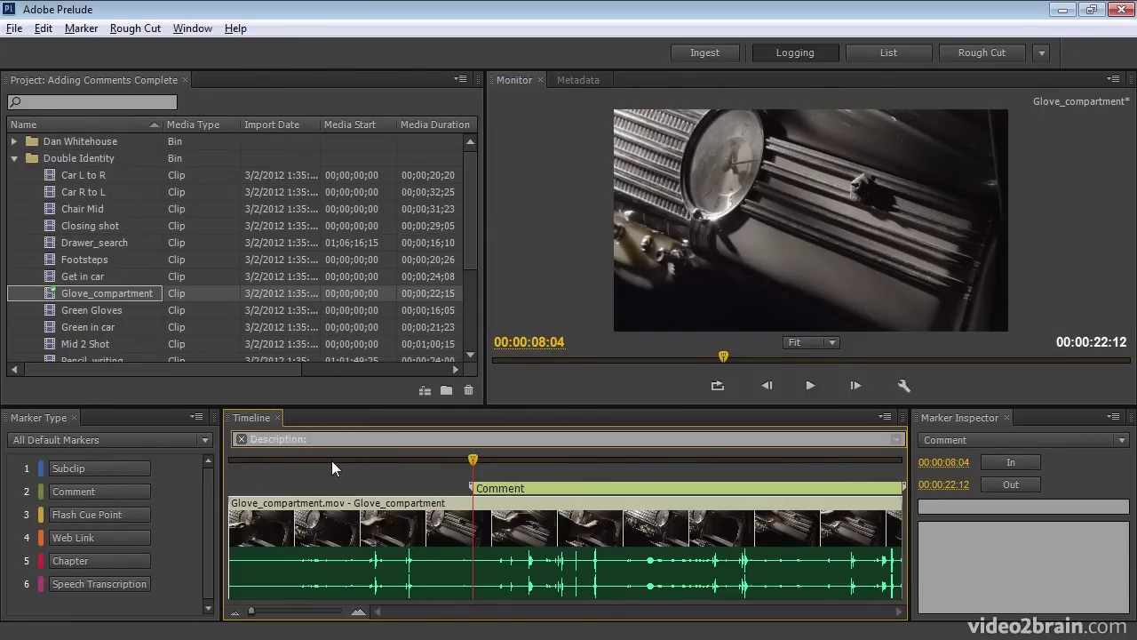
{"action": "type", "text": "Use this part of the take"}
{"action": "left_click", "coordinate": [397, 503]}
Shorten the "Use this part of the take" marker so its out point falls at 00:00:17:17
{"action": "mouse_move", "coordinate": [392, 463]}
{"action": "left_mouse_down"}
{"action": "mouse_move", "coordinate": [346, 462]}
{"action": "mouse_move", "coordinate": [401, 463]}
{"action": "left_mouse_up"}
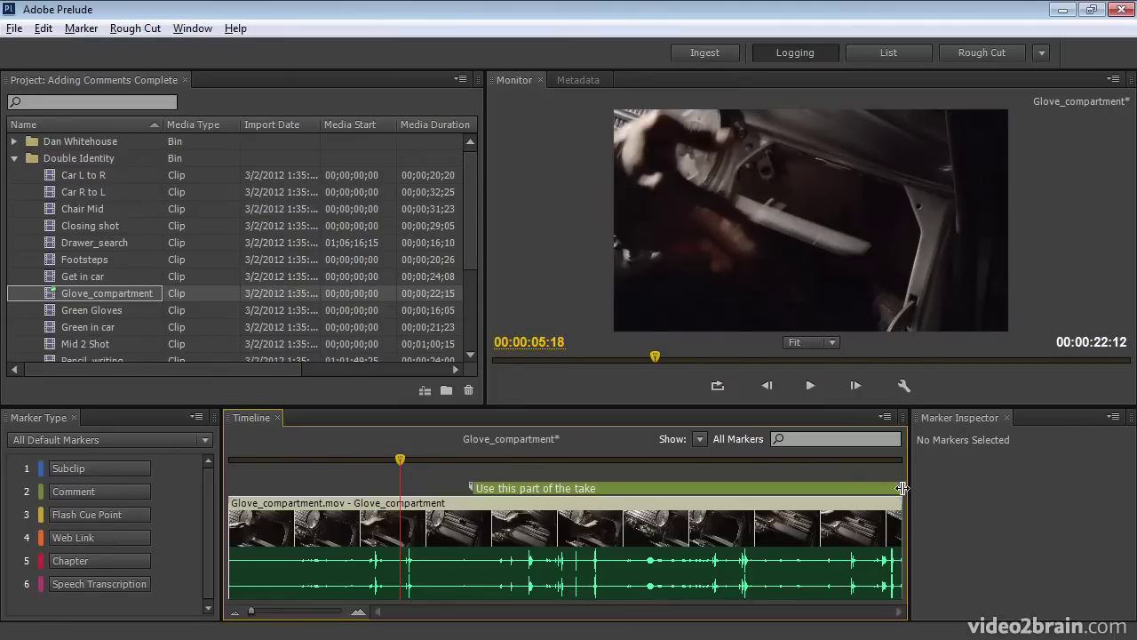
{"action": "mouse_move", "coordinate": [901, 488]}
{"action": "left_mouse_down"}
{"action": "mouse_move", "coordinate": [659, 488]}
{"action": "mouse_move", "coordinate": [755, 495]}
{"action": "left_mouse_up"}
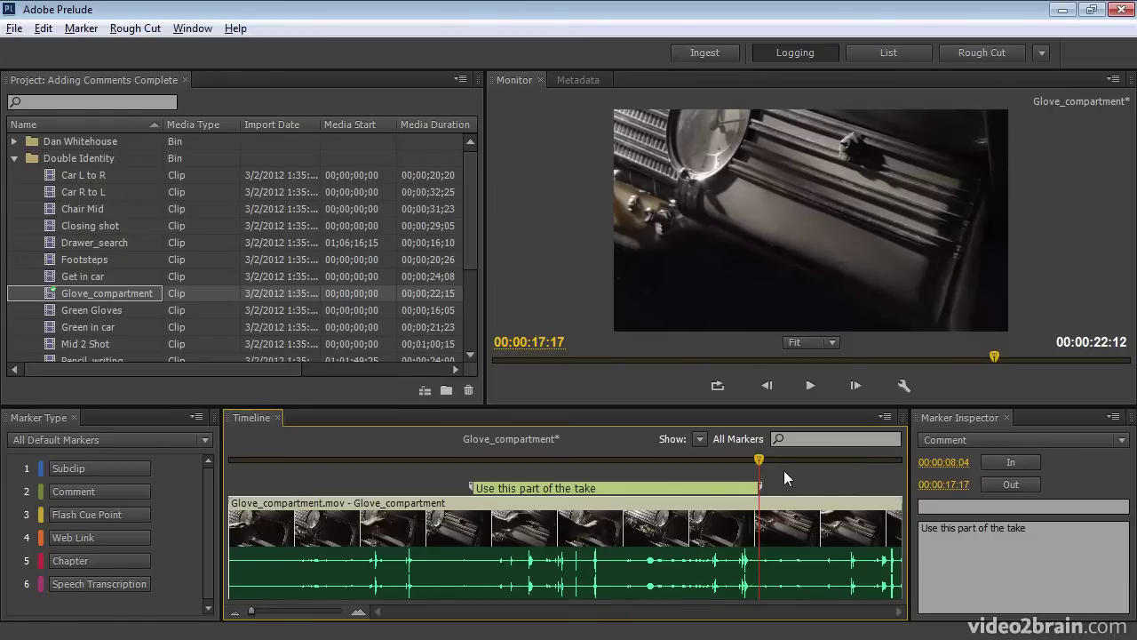
{"action": "left_click", "coordinate": [672, 459]}
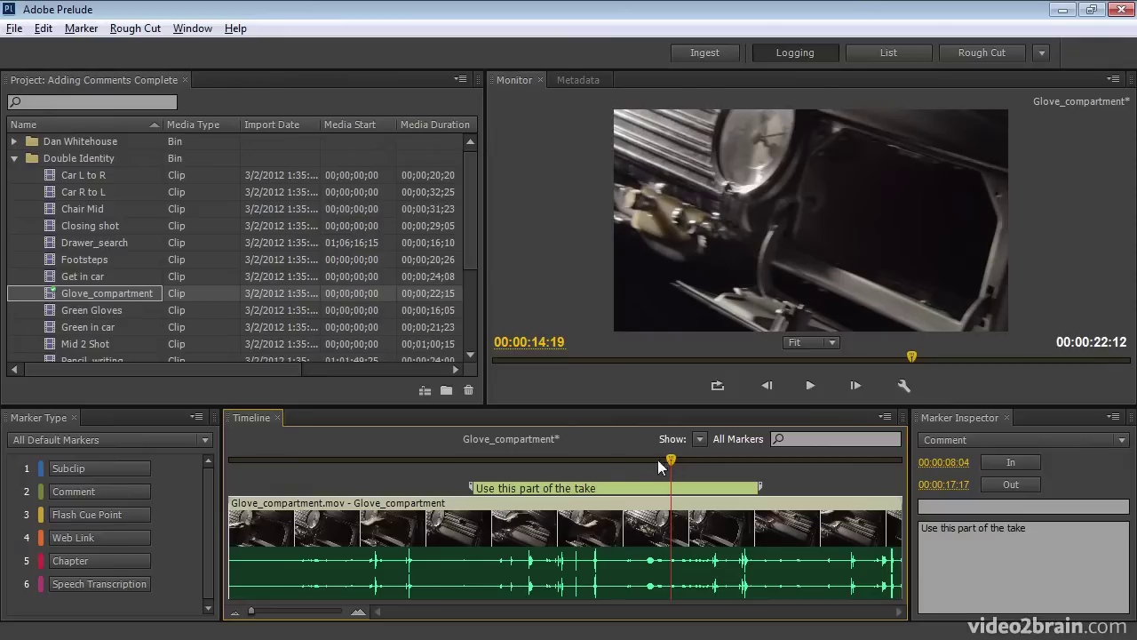
{"action": "left_click", "coordinate": [437, 482]}
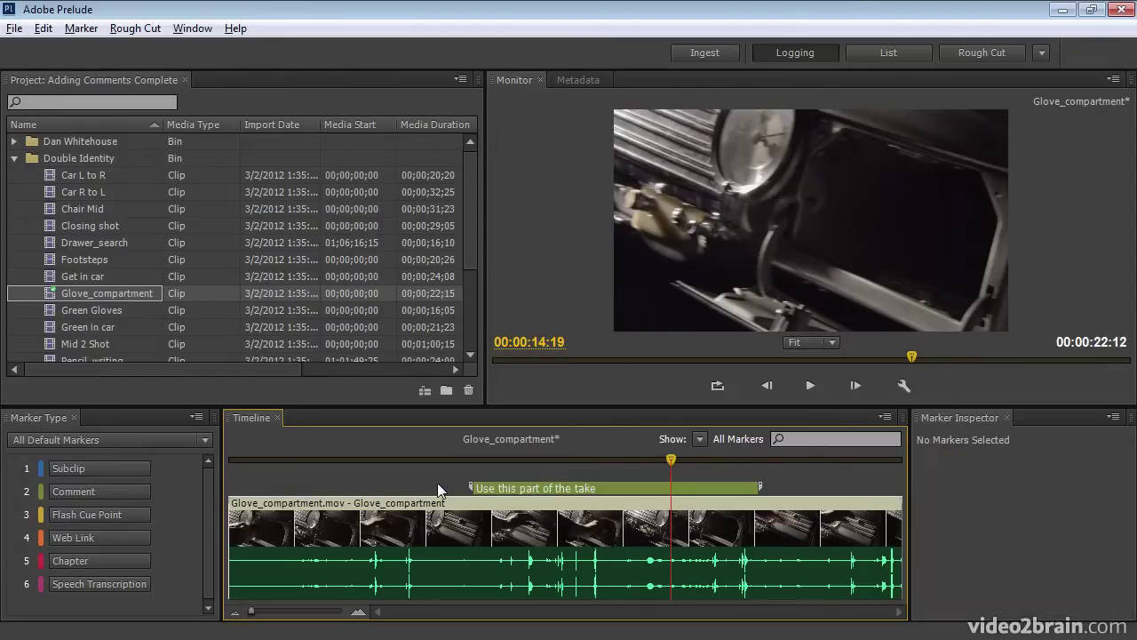
{"action": "left_click", "coordinate": [590, 491]}
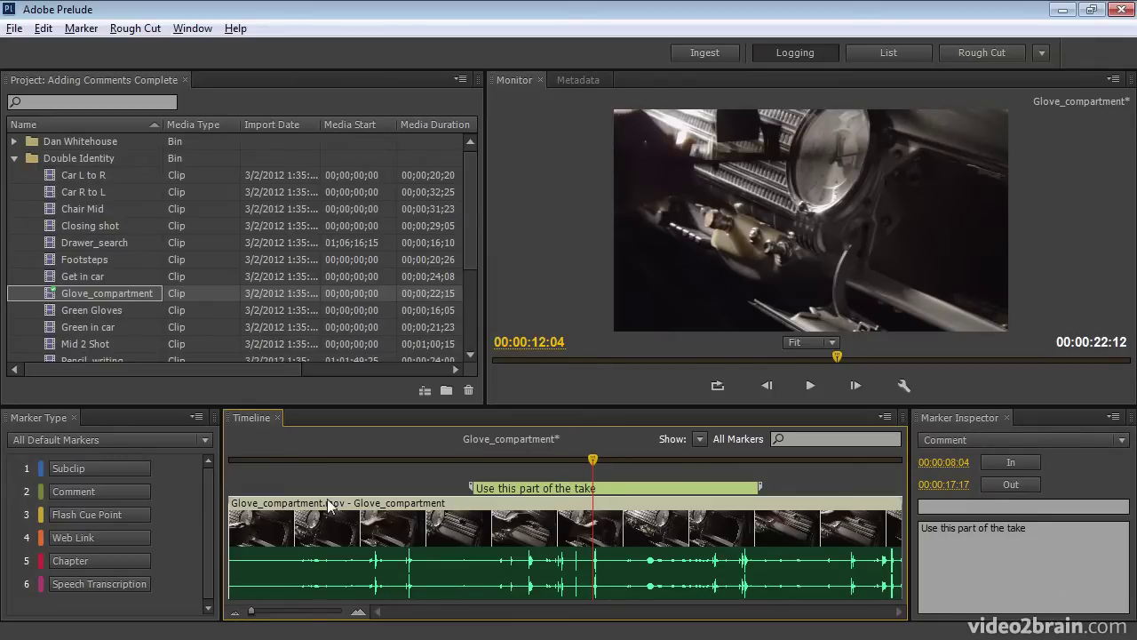
Add a comment marker reading "Don't use this section" that spans from 00:00:01:07 to 00:00:07:07
{"action": "left_click_drag", "start_coordinate": [446, 461], "coordinate": [267, 462]}
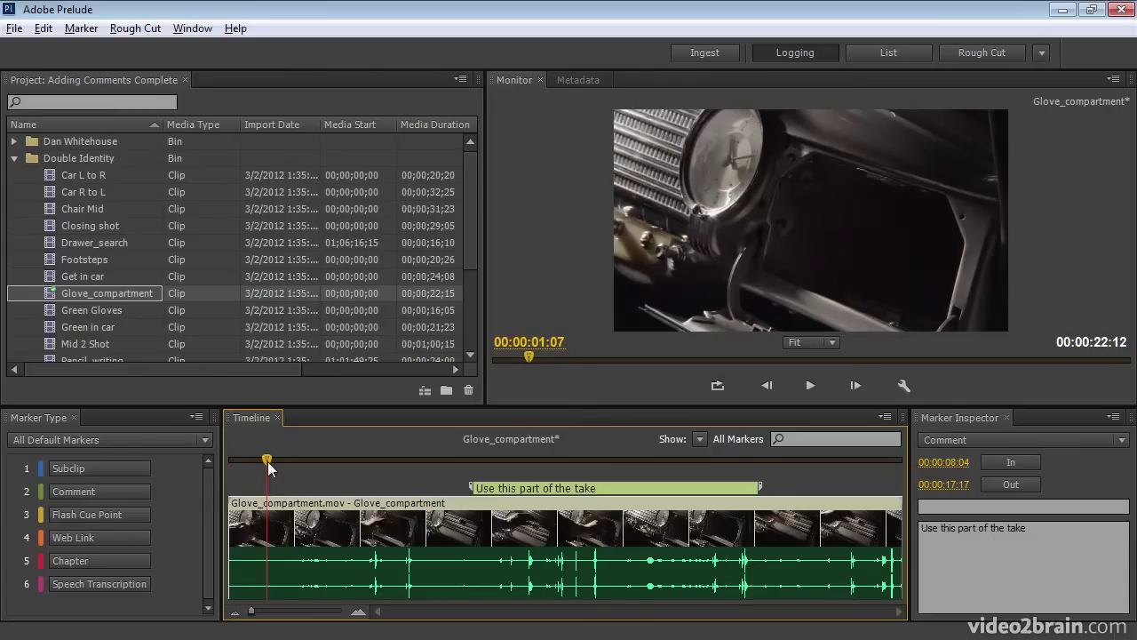
{"action": "left_click", "coordinate": [101, 493]}
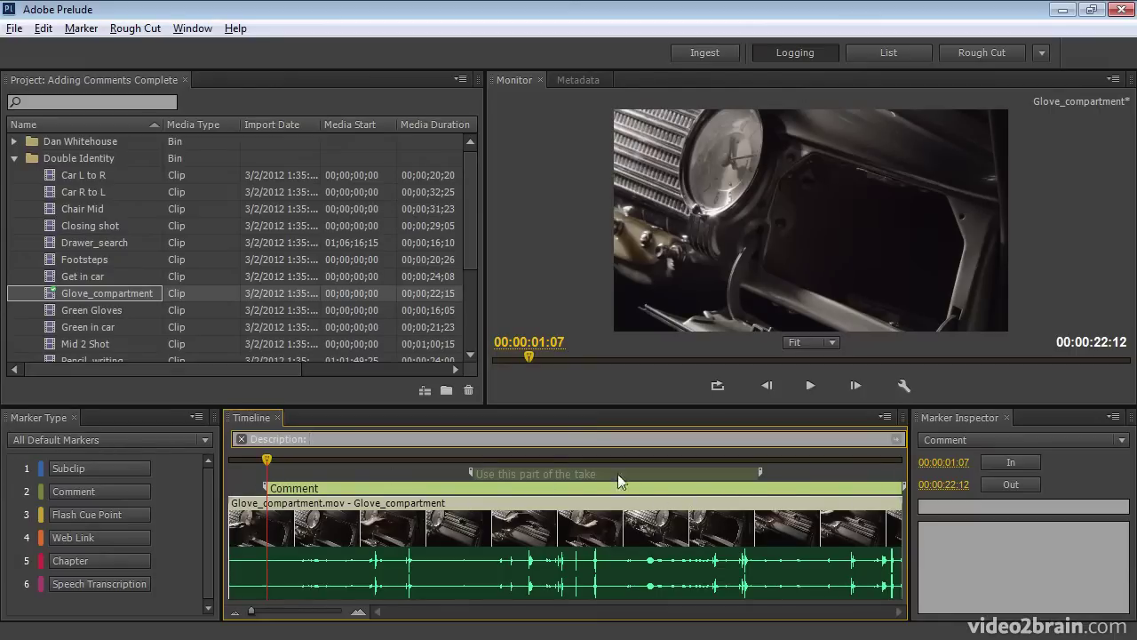
{"action": "type", "text": "Don't use this section"}
{"action": "key", "text": "Return"}
{"action": "mouse_move", "coordinate": [903, 489]}
{"action": "left_mouse_down"}
{"action": "mouse_move", "coordinate": [423, 488]}
{"action": "mouse_move", "coordinate": [446, 490]}
{"action": "left_mouse_up"}
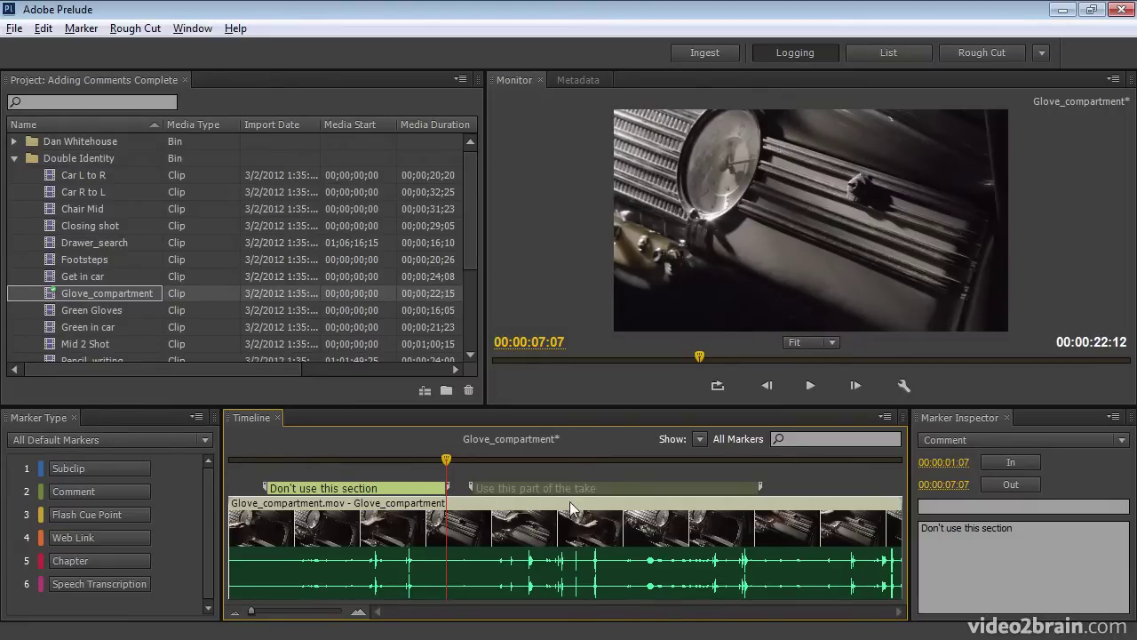
Extend the start of the "Use this part of the take" marker back to 00:00:05:19
{"action": "left_click_drag", "start_coordinate": [446, 459], "coordinate": [522, 459]}
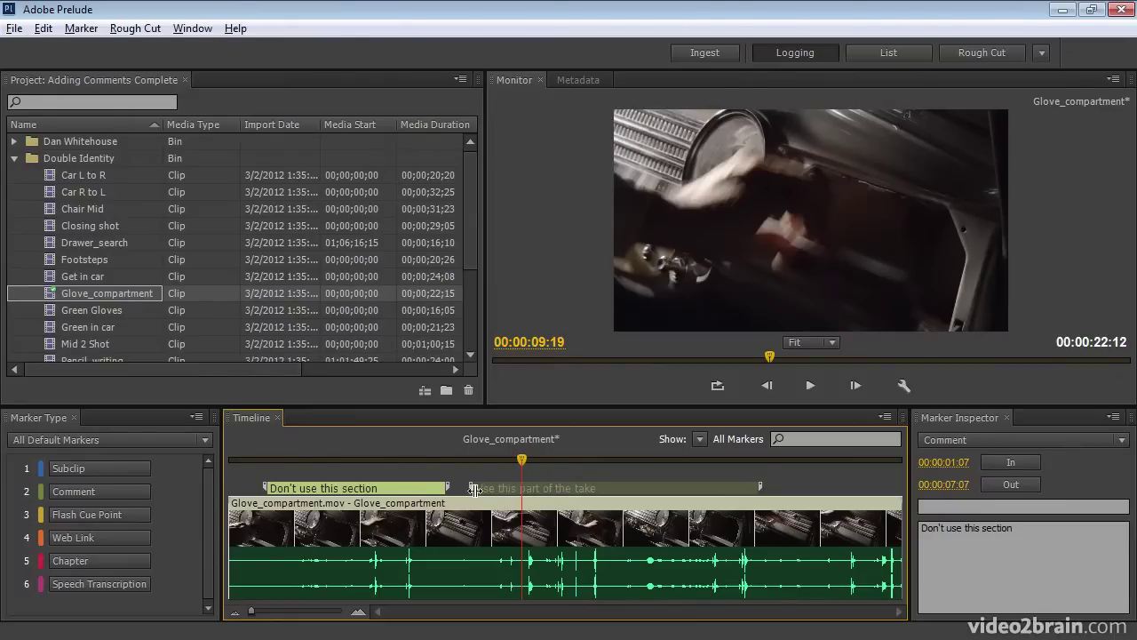
{"action": "left_click_drag", "start_coordinate": [474, 489], "coordinate": [400, 497]}
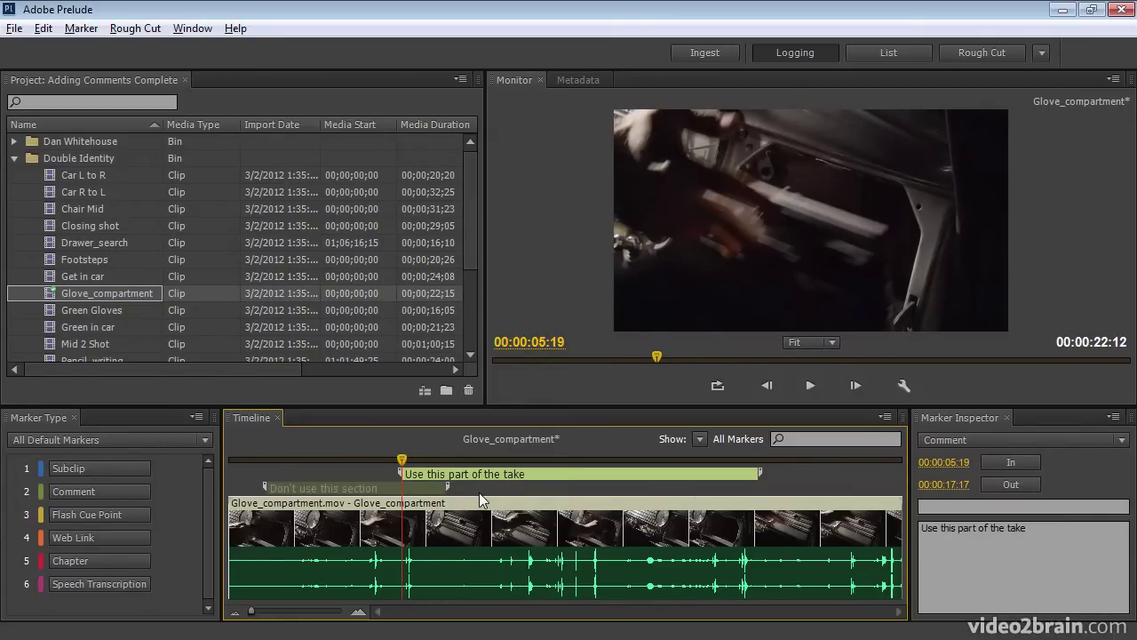
Add a comment marker at 00:00:03:23 with the description "I love the lighting on this shot"
{"action": "left_click", "coordinate": [347, 460]}
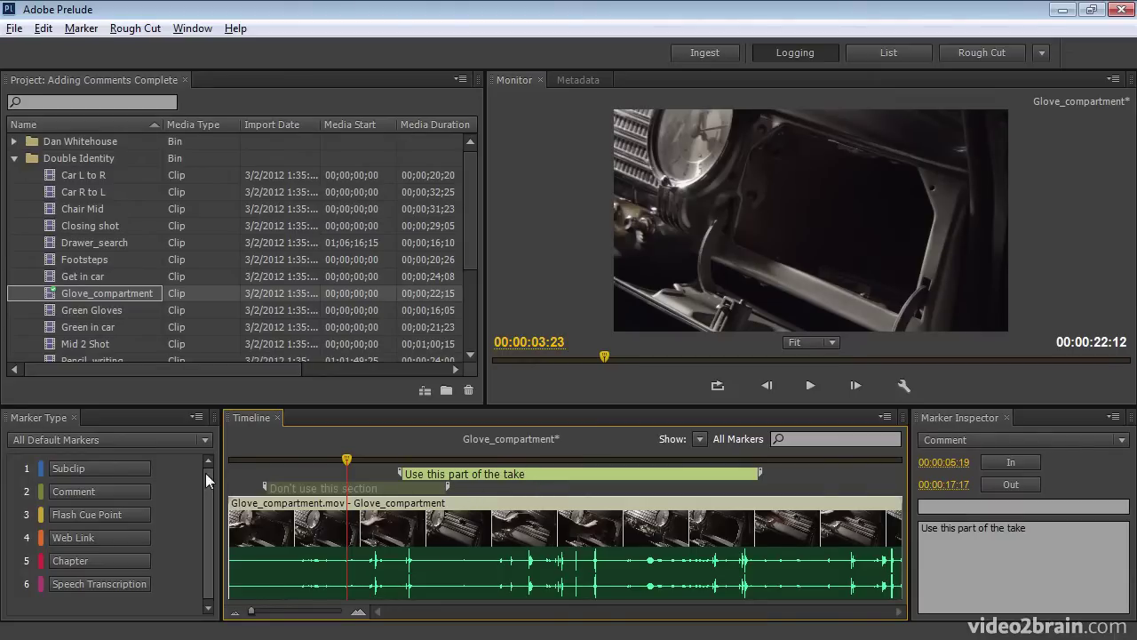
{"action": "left_click", "coordinate": [82, 491]}
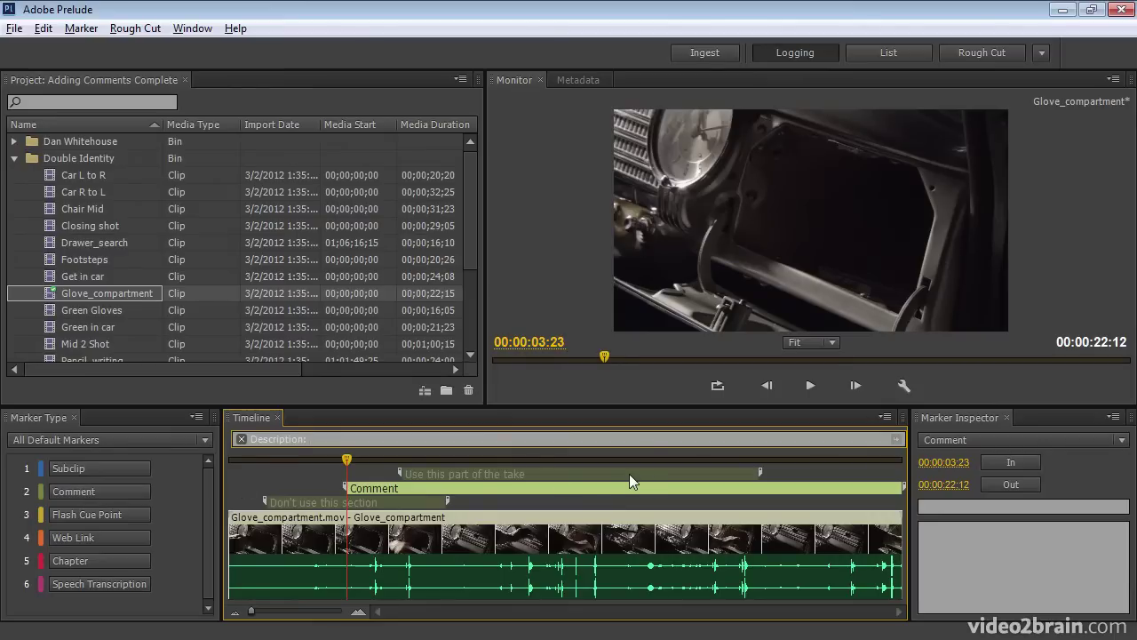
{"action": "type", "text": "I love the lighting on this shot"}
{"action": "left_click", "coordinate": [607, 507]}
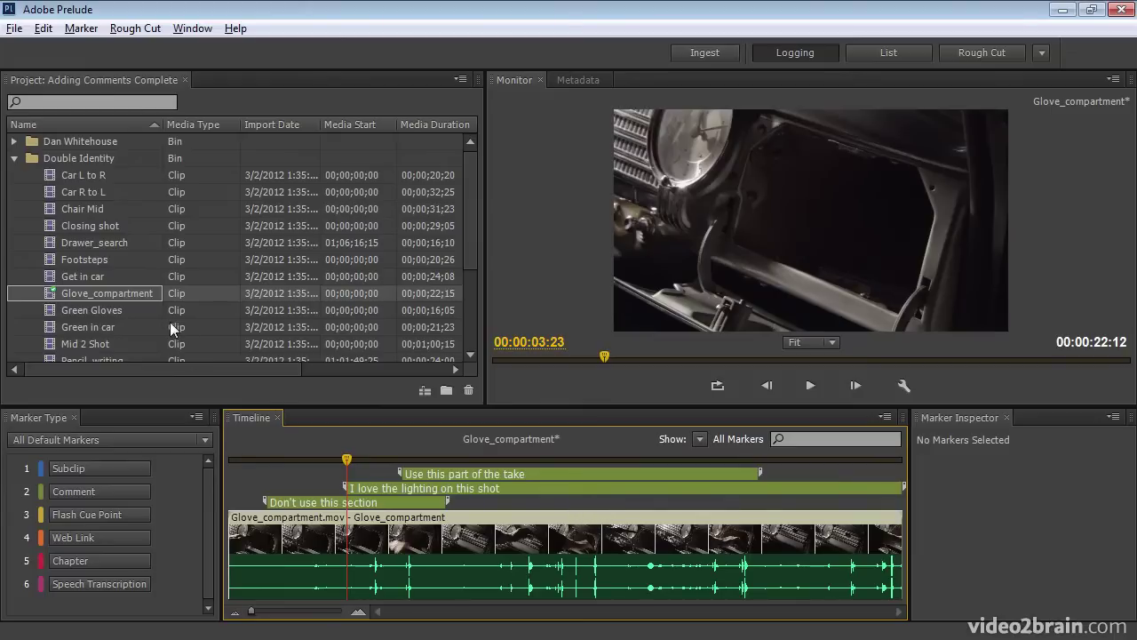
{"action": "left_click", "coordinate": [50, 260]}
{"action": "double_click", "coordinate": [51, 260]}
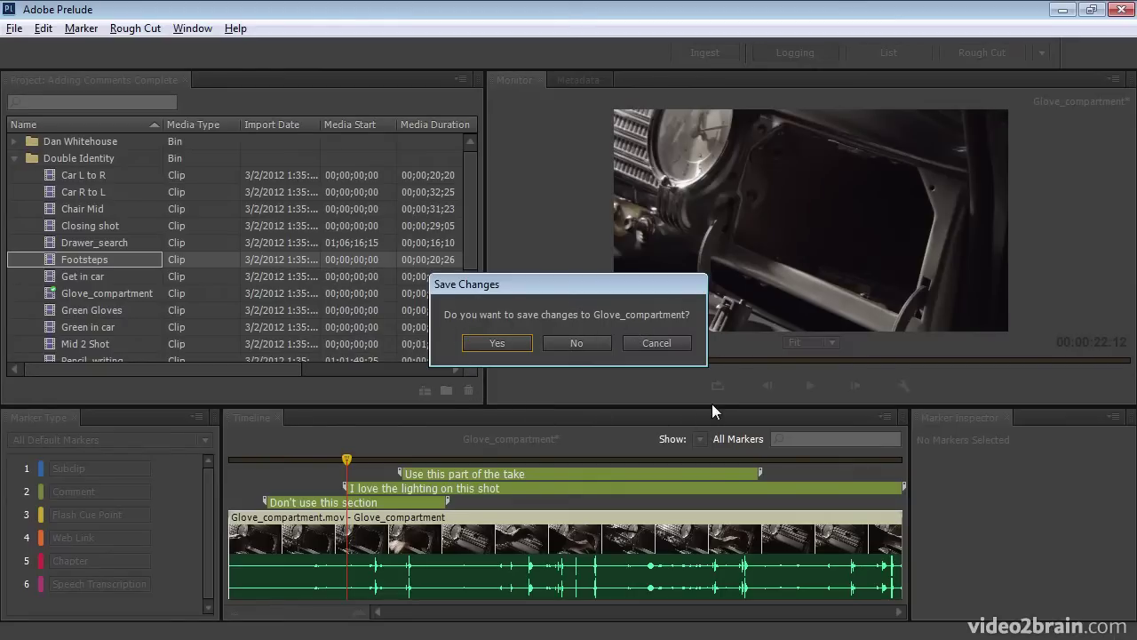
{"action": "left_click", "coordinate": [656, 343]}
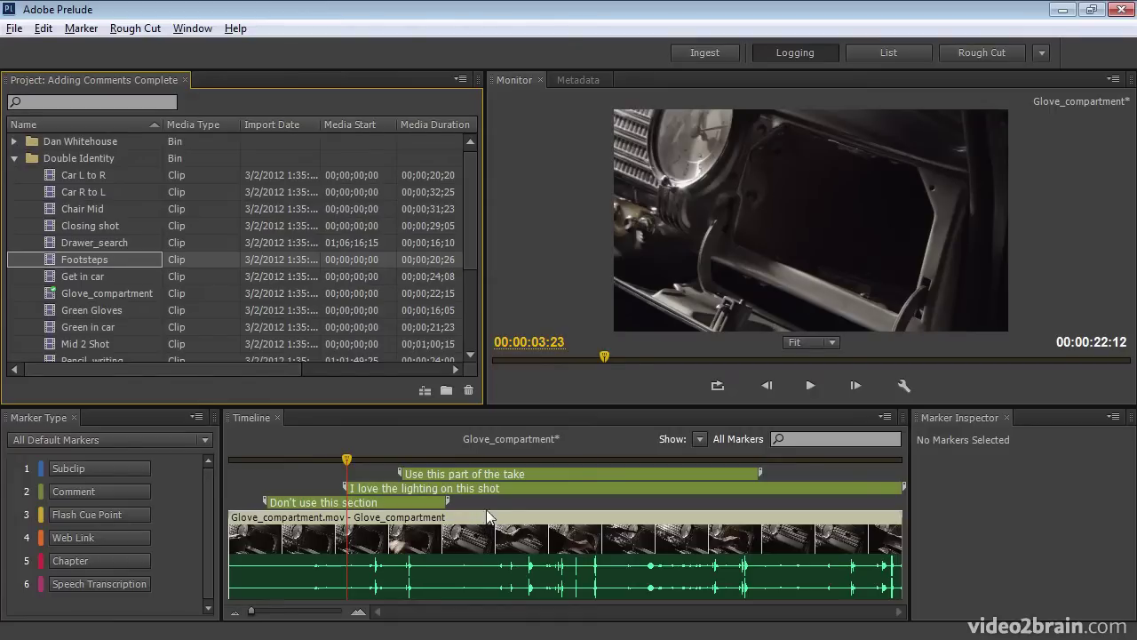
Save the comment markers added to the Glove_compartment clip
{"action": "left_click", "coordinate": [15, 29]}
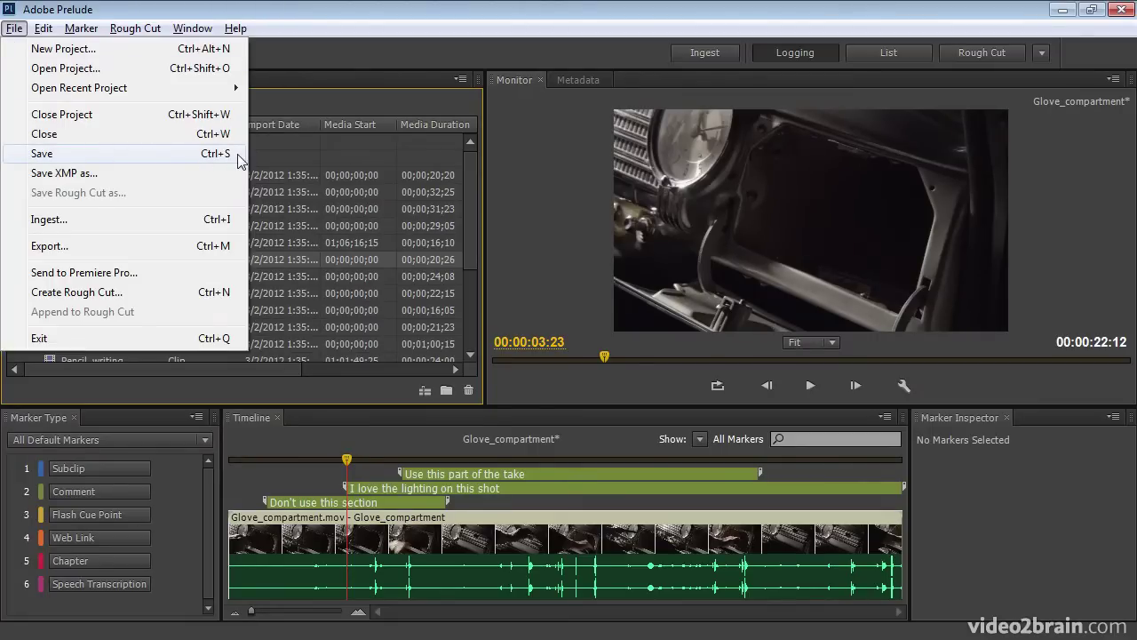
{"action": "left_click", "coordinate": [346, 462]}
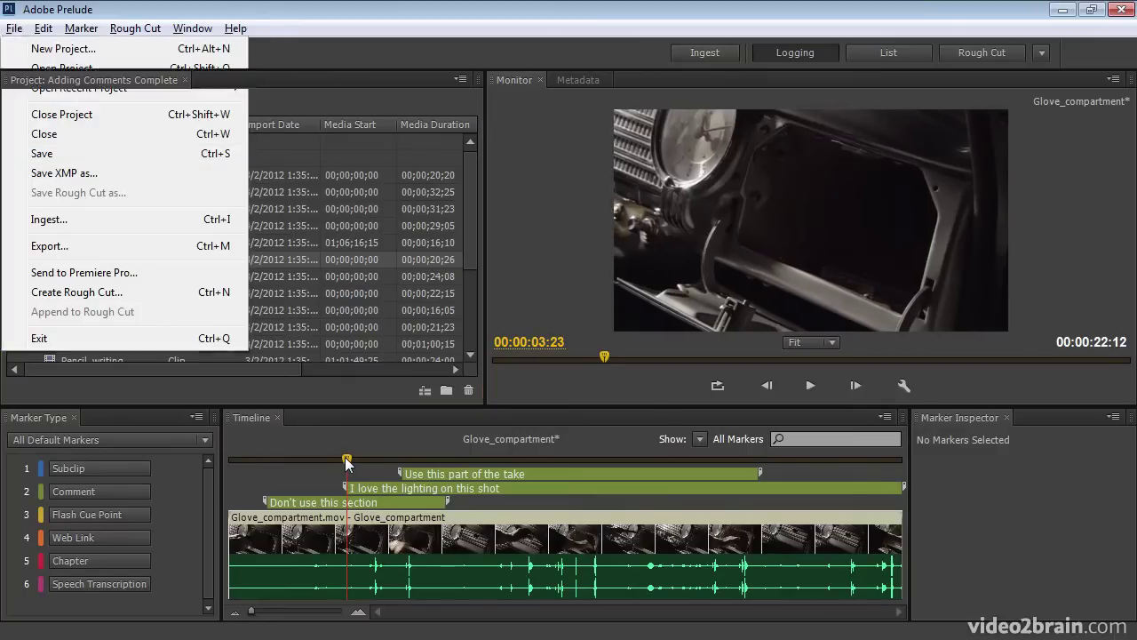
{"action": "left_click", "coordinate": [345, 460]}
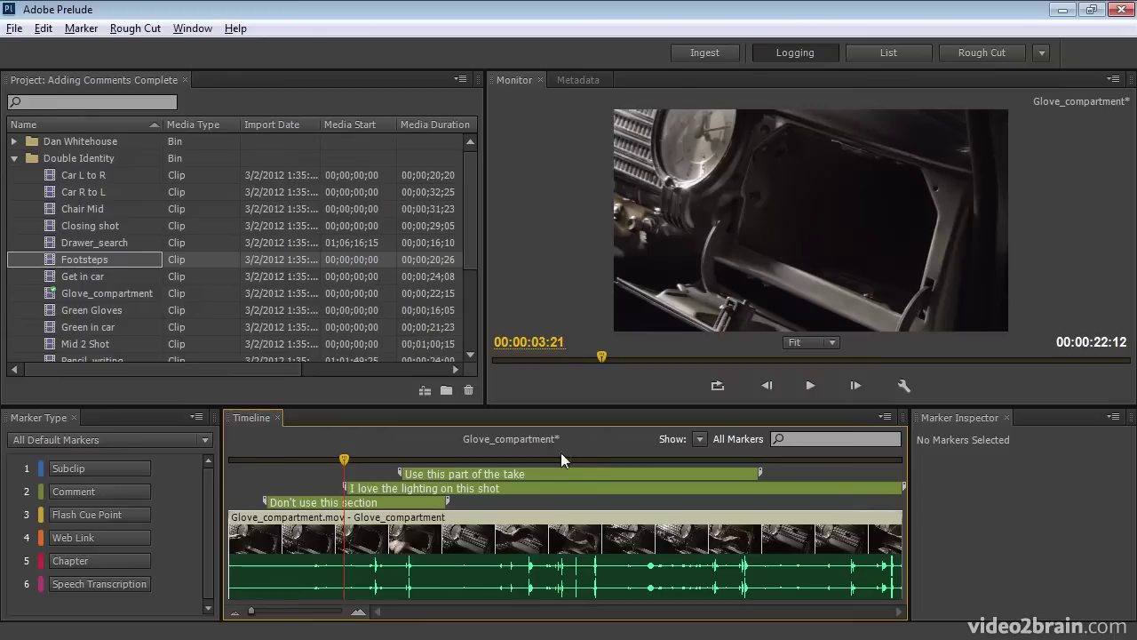
{"action": "key", "text": "ctrl+s"}
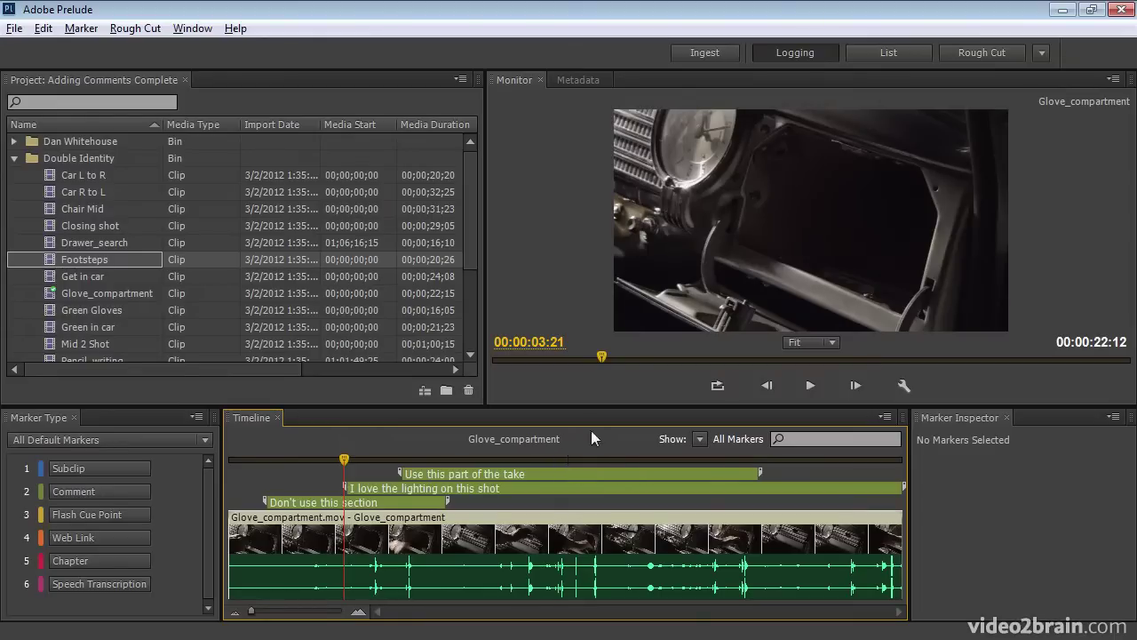
Open the Footsteps clip in the timeline and add a comment marker reading "Try slo mo" at 00:00:09:08
{"action": "double_click", "coordinate": [51, 260]}
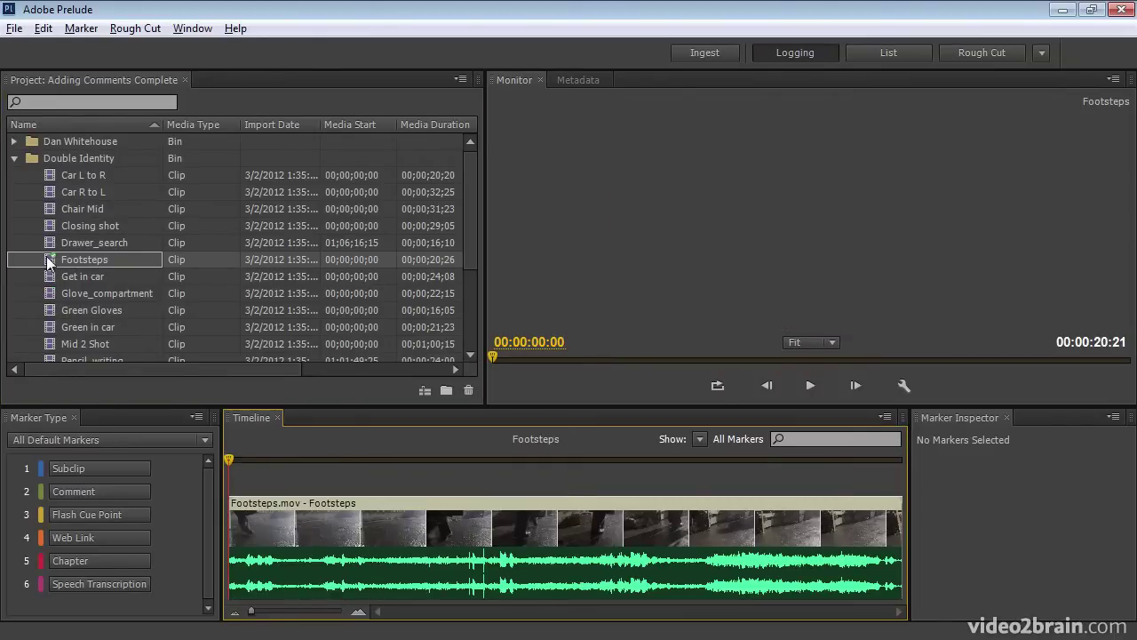
{"action": "left_click", "coordinate": [530, 459]}
{"action": "left_click", "coordinate": [92, 492]}
{"action": "left_click", "coordinate": [92, 491]}
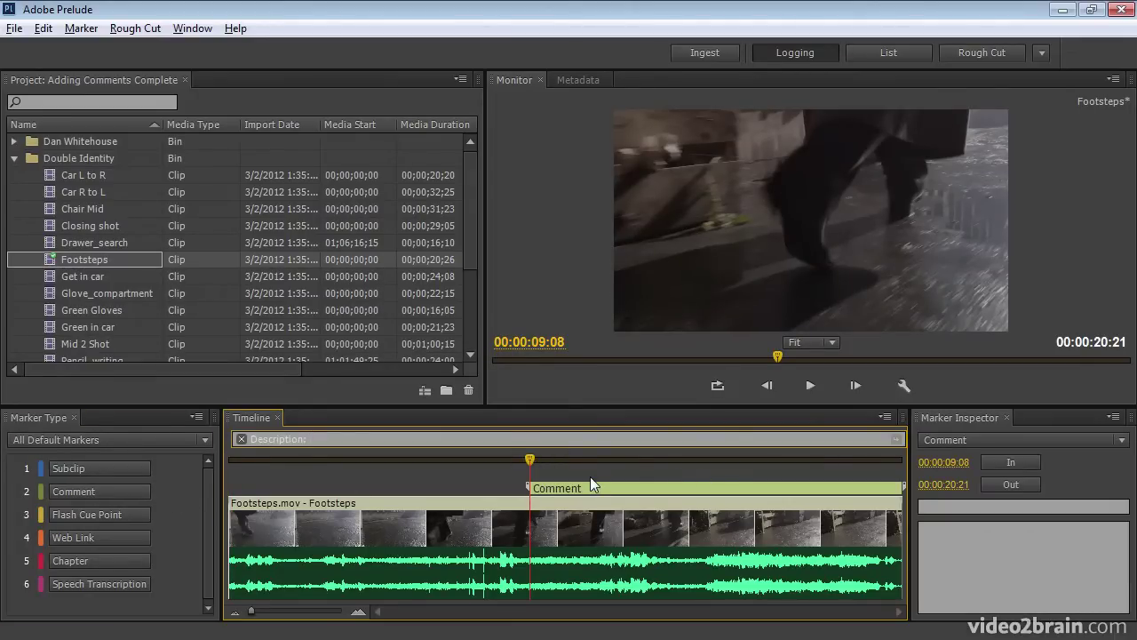
{"action": "type", "text": "Try slo mo"}
{"action": "left_click", "coordinate": [659, 474]}
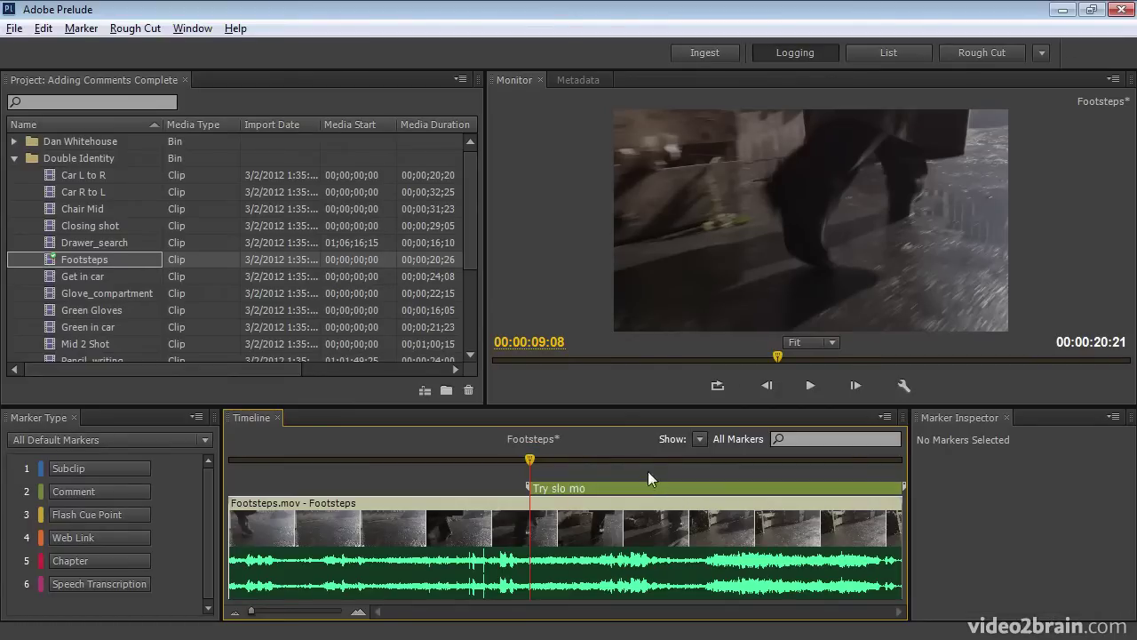
Open the Drawer_search clip, saving the changes to Footsteps, and move the playhead to 01:06:18:21
{"action": "double_click", "coordinate": [49, 238]}
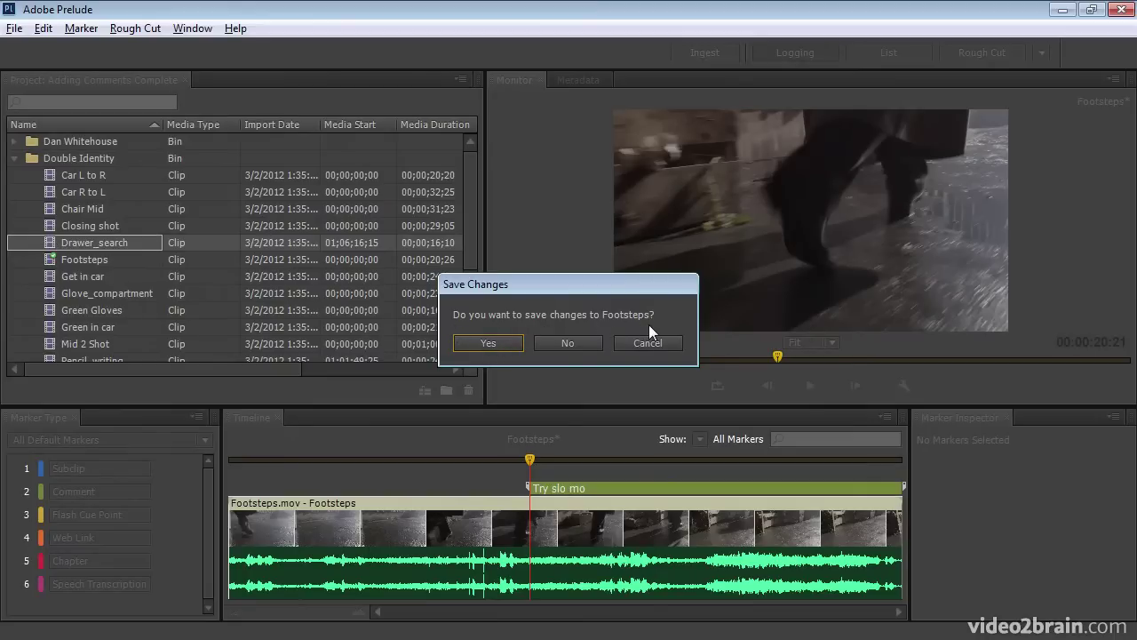
{"action": "left_click", "coordinate": [479, 346]}
{"action": "left_click", "coordinate": [491, 458]}
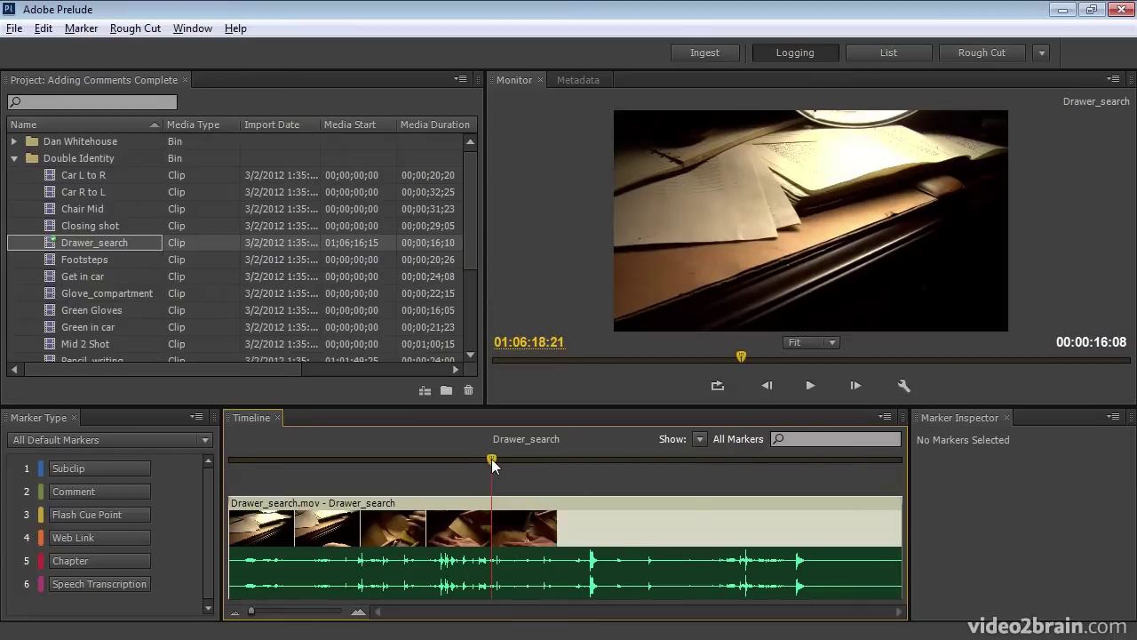
Open the Footsteps, Mid 2 Shot and Glove_compartment clips one after another to review their markers in the timeline
{"action": "double_click", "coordinate": [52, 257]}
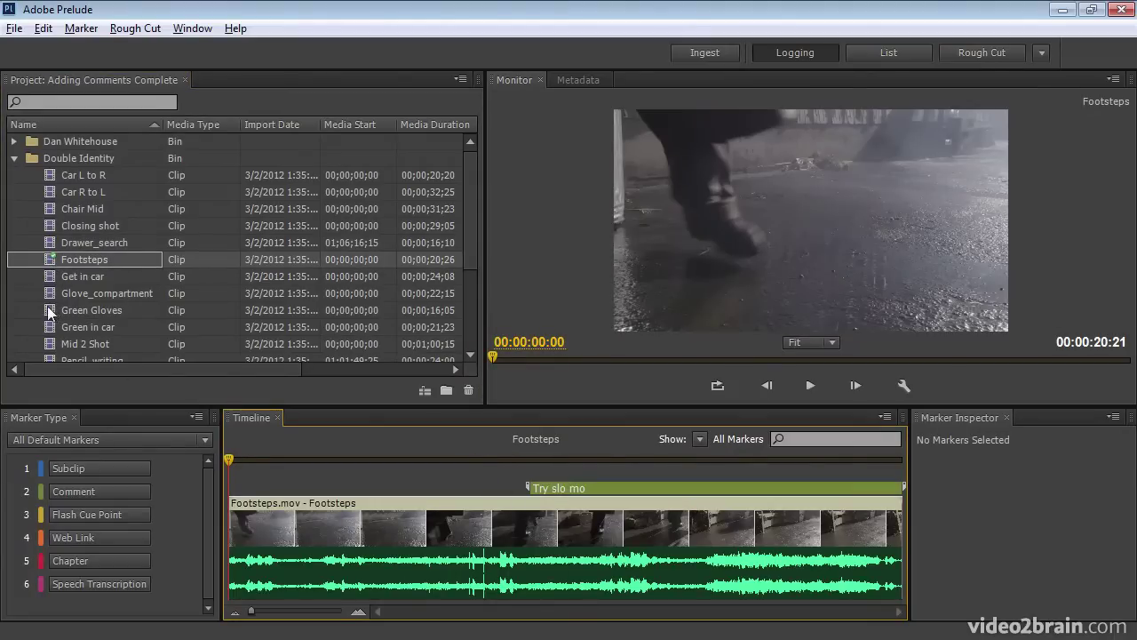
{"action": "double_click", "coordinate": [46, 343]}
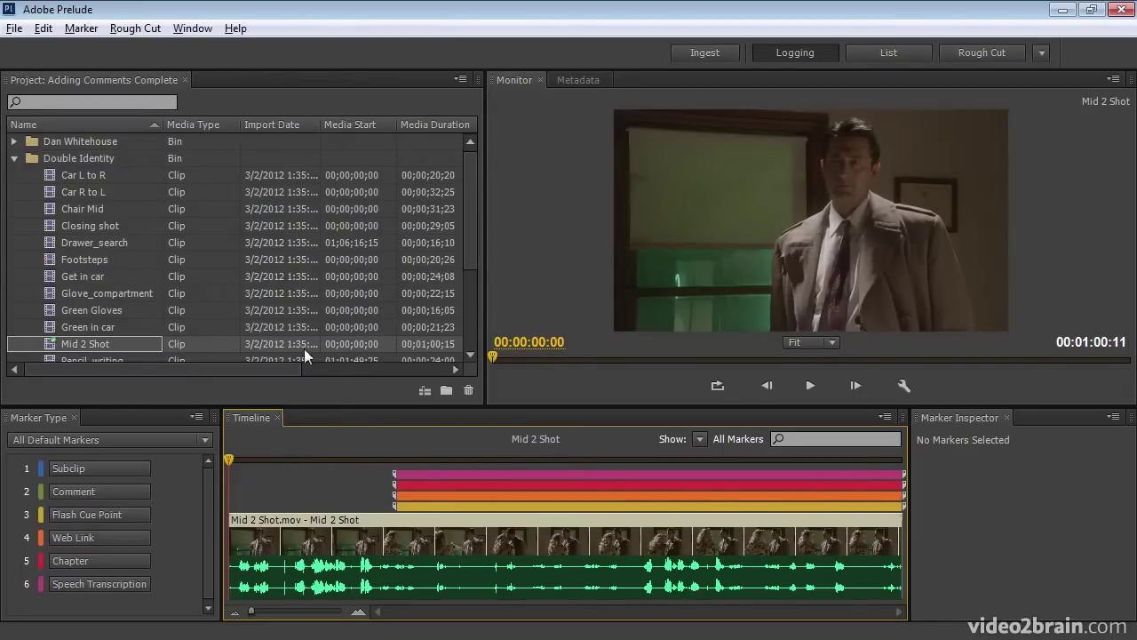
{"action": "mouse_move", "coordinate": [471, 256]}
{"action": "left_mouse_down"}
{"action": "mouse_move", "coordinate": [470, 313]}
{"action": "mouse_move", "coordinate": [474, 262]}
{"action": "left_mouse_up"}
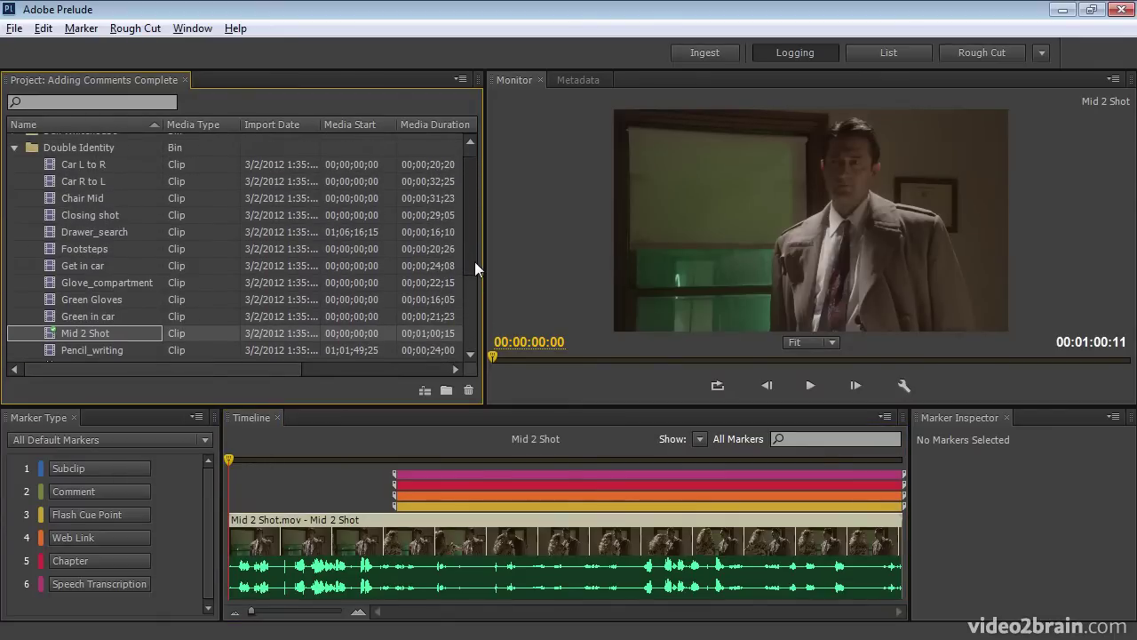
{"action": "double_click", "coordinate": [56, 282]}
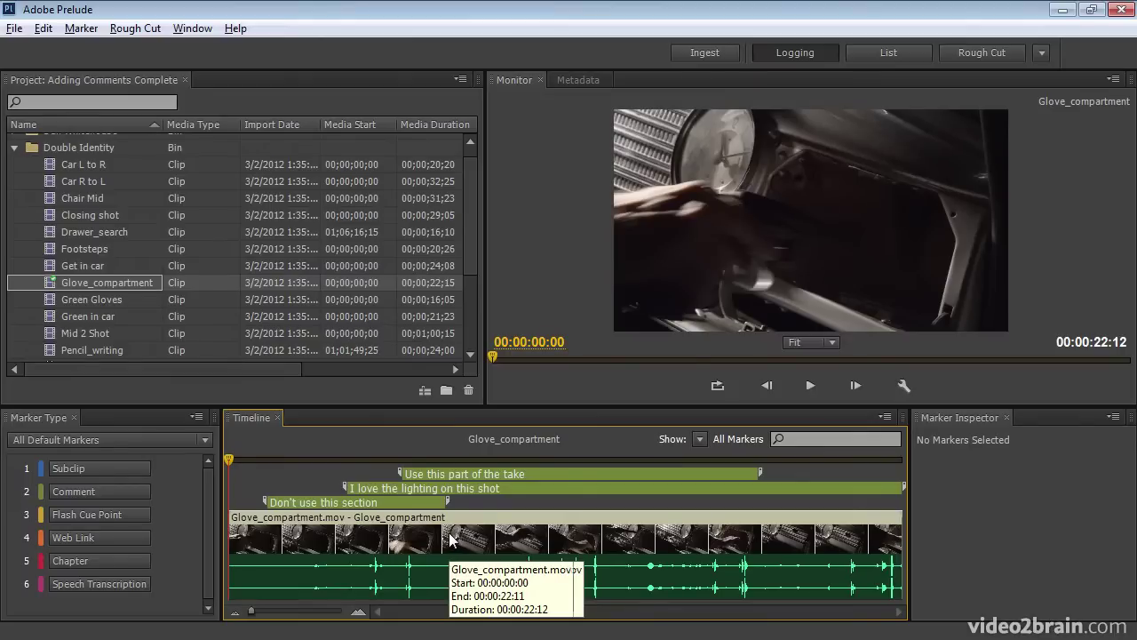
{"action": "left_click", "coordinate": [47, 279]}
{"action": "key", "text": "Return"}
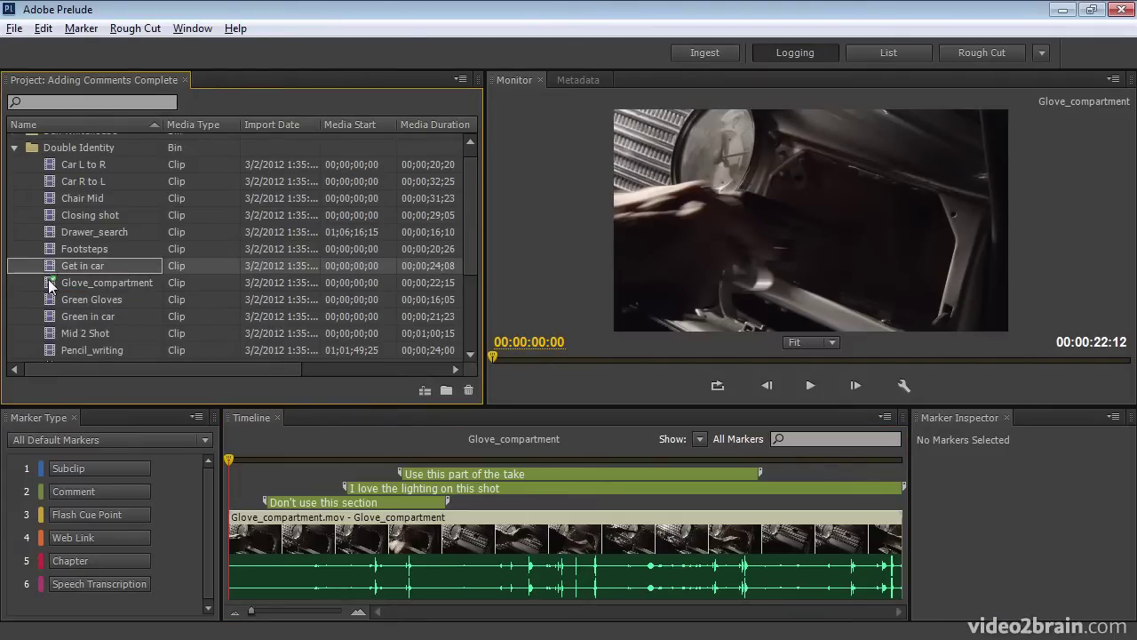